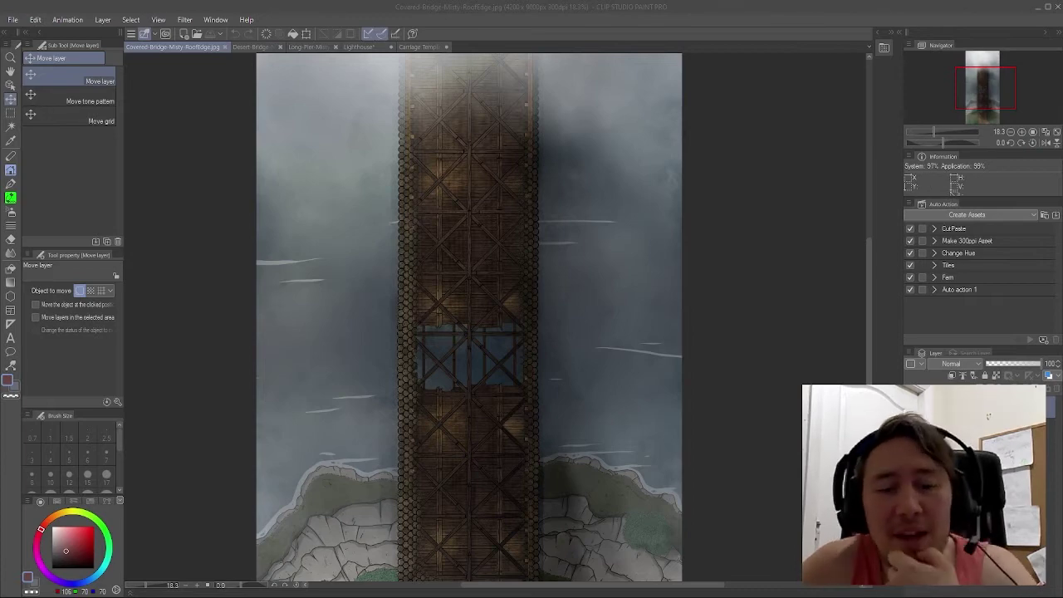
- Examine the covered bridge map's broken floor section and its shoreline end up close
scroll(482, 316, up, 1)
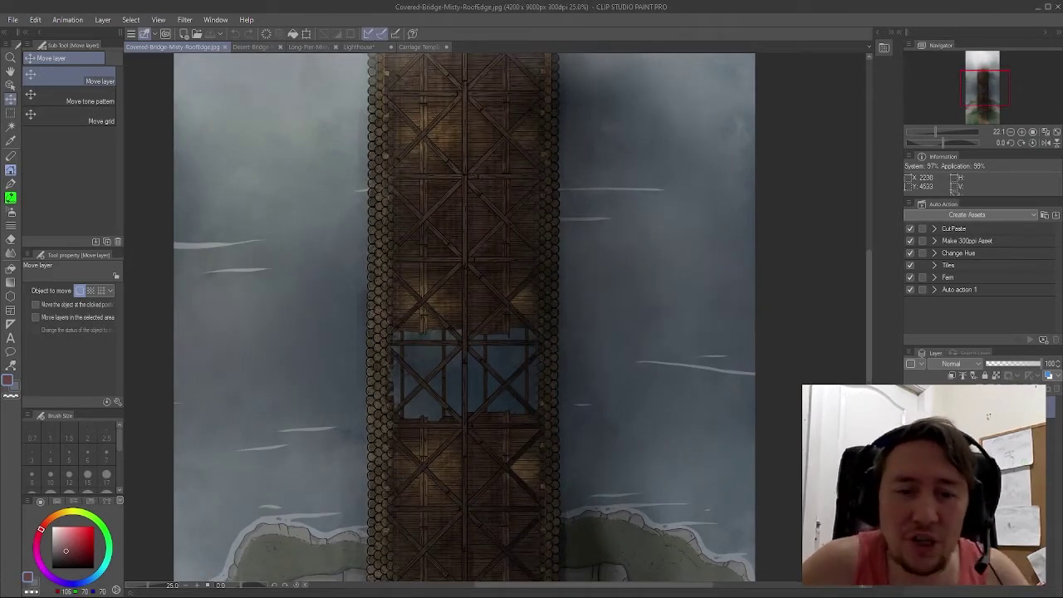
scroll(465, 316, up, 1)
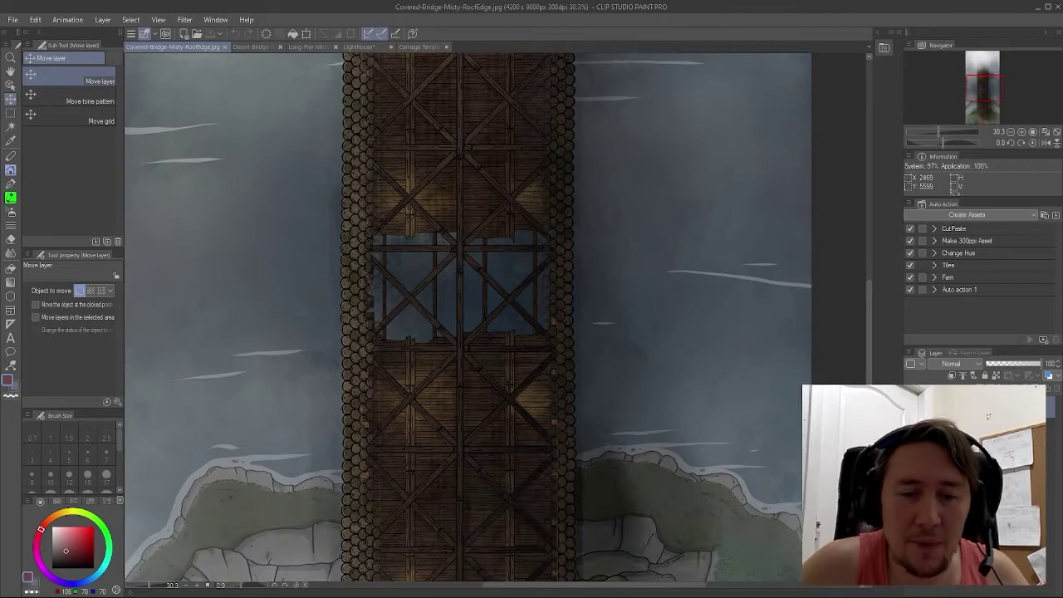
scroll(465, 315, down, 3)
scroll(465, 315, down, 3)
scroll(465, 315, up, 1)
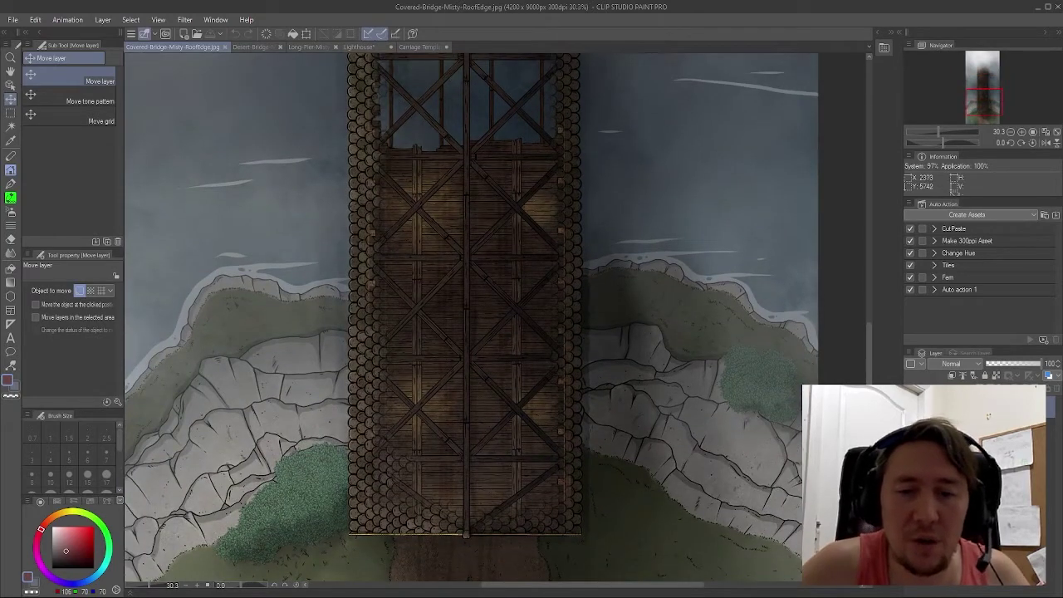
scroll(465, 315, up, 1)
scroll(465, 315, down, 1)
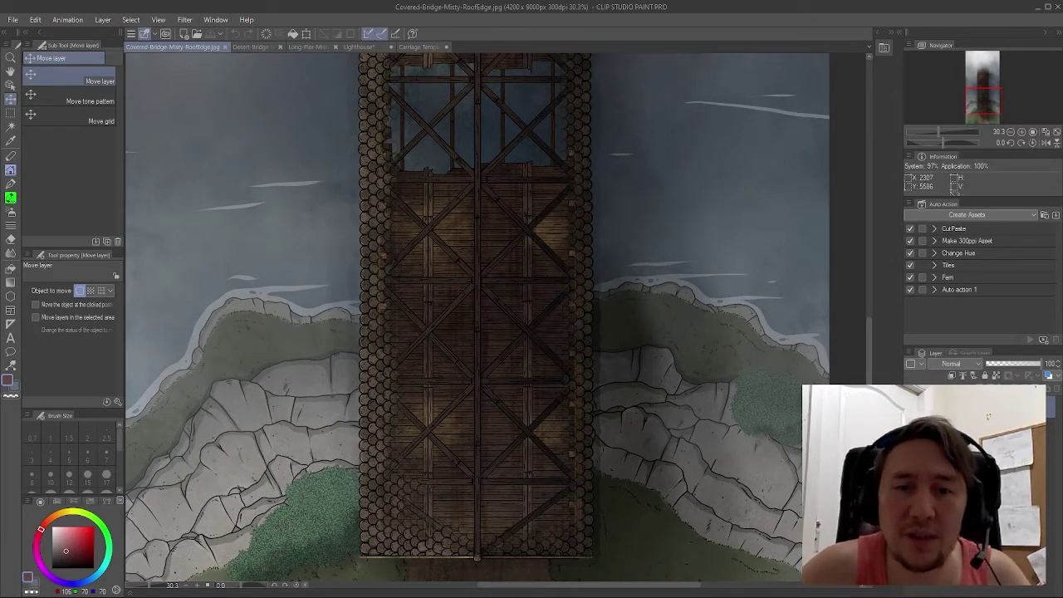
scroll(477, 318, up, 4)
scroll(478, 318, down, 2)
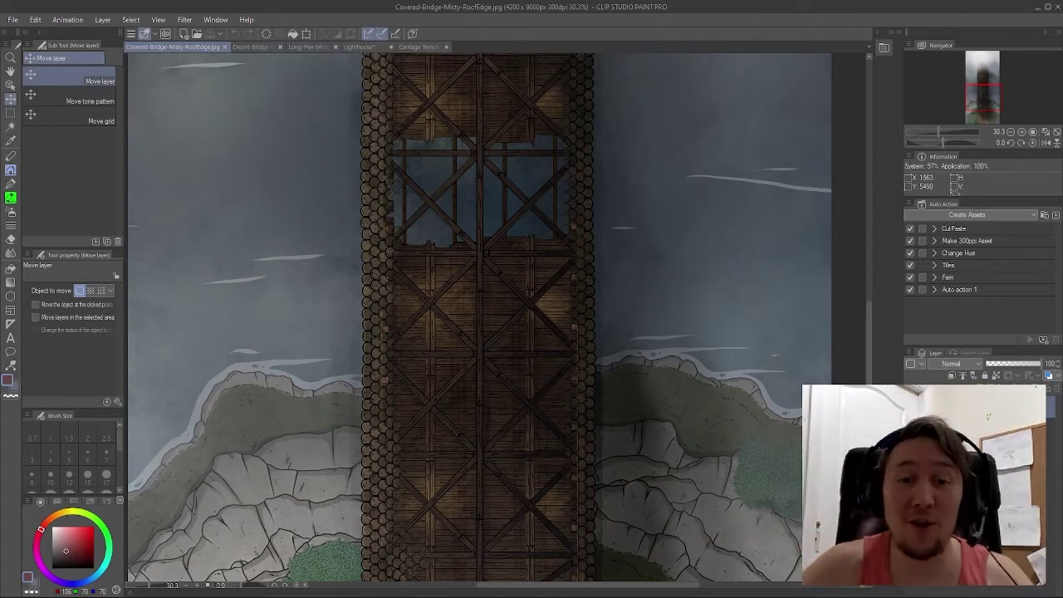
- Examine the covered bridge's misty far end and compare it with the whole span and broken middle section
scroll(478, 315, up, 4)
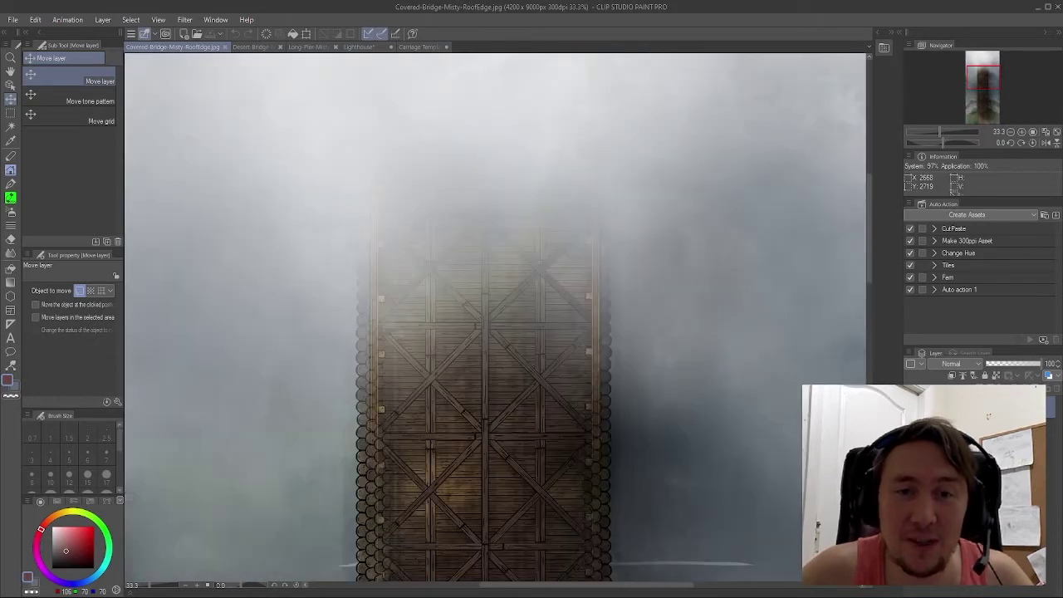
scroll(515, 332, down, 5)
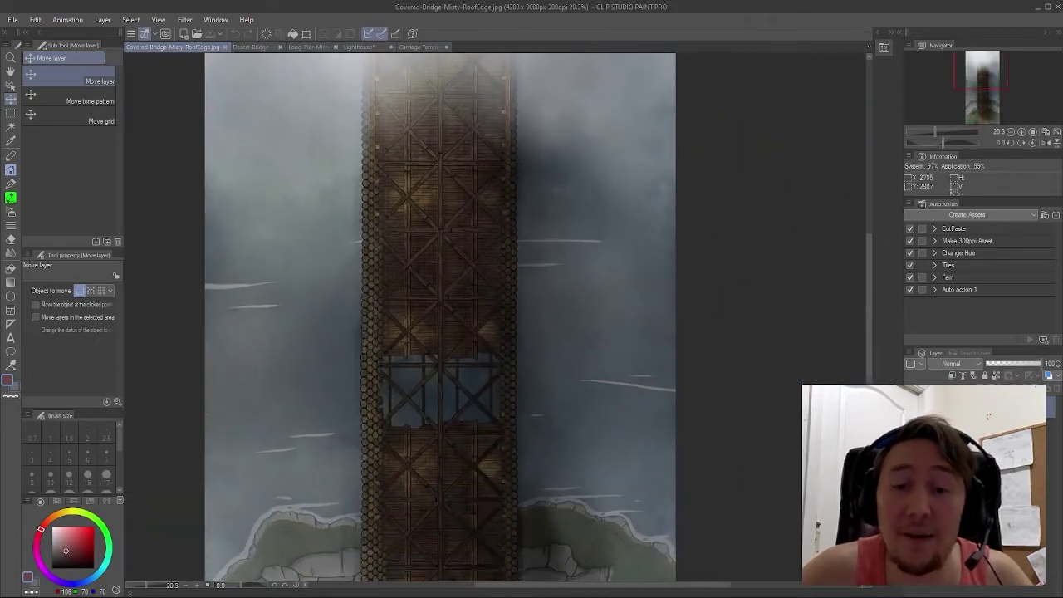
scroll(538, 320, down, 1)
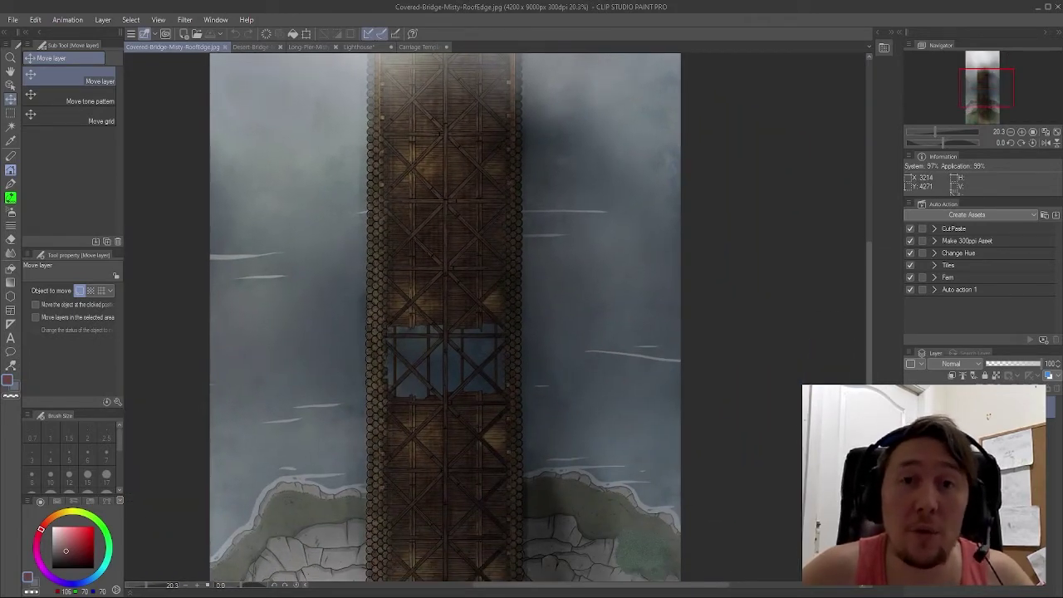
scroll(457, 316, down, 1)
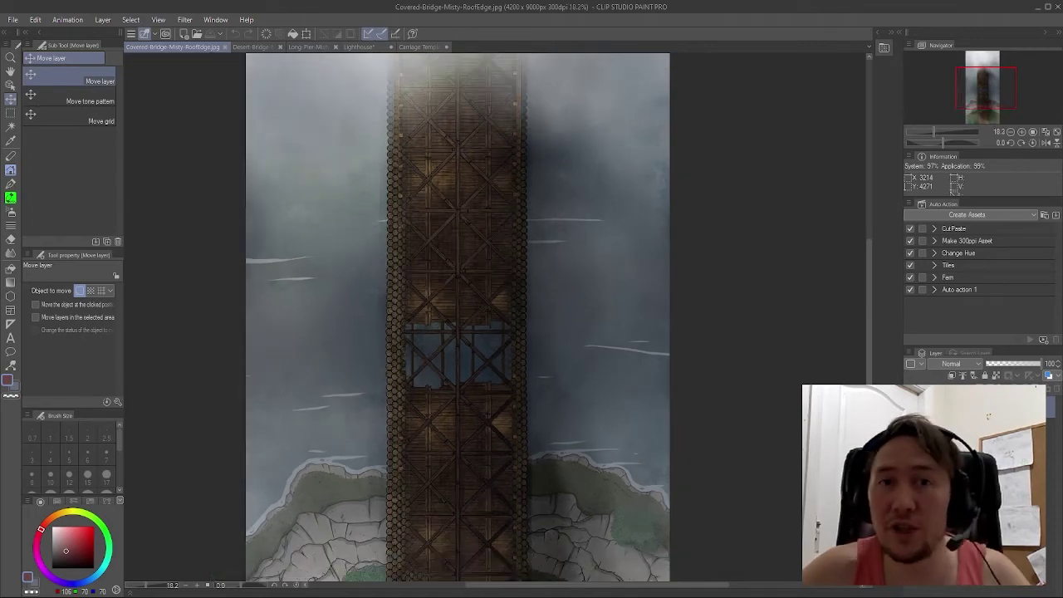
scroll(465, 316, up, 2)
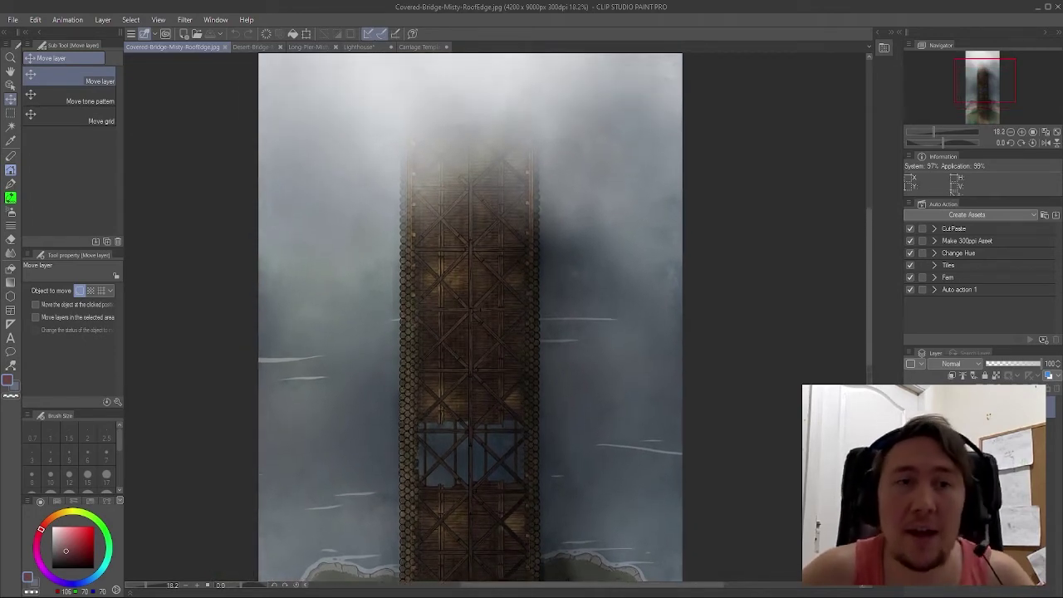
scroll(509, 338, up, 2)
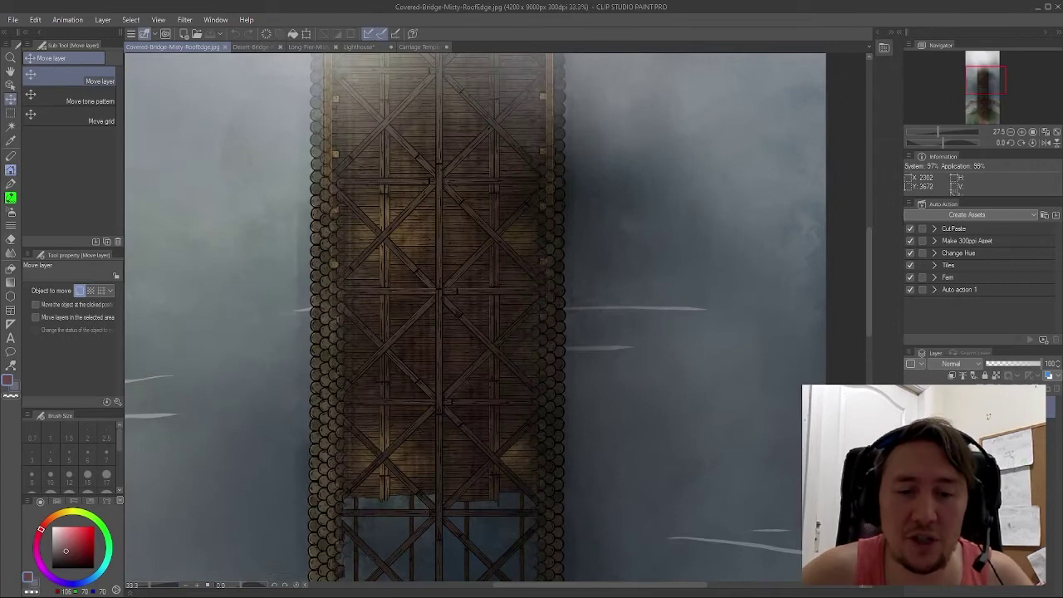
scroll(451, 318, down, 1)
scroll(451, 318, down, 2)
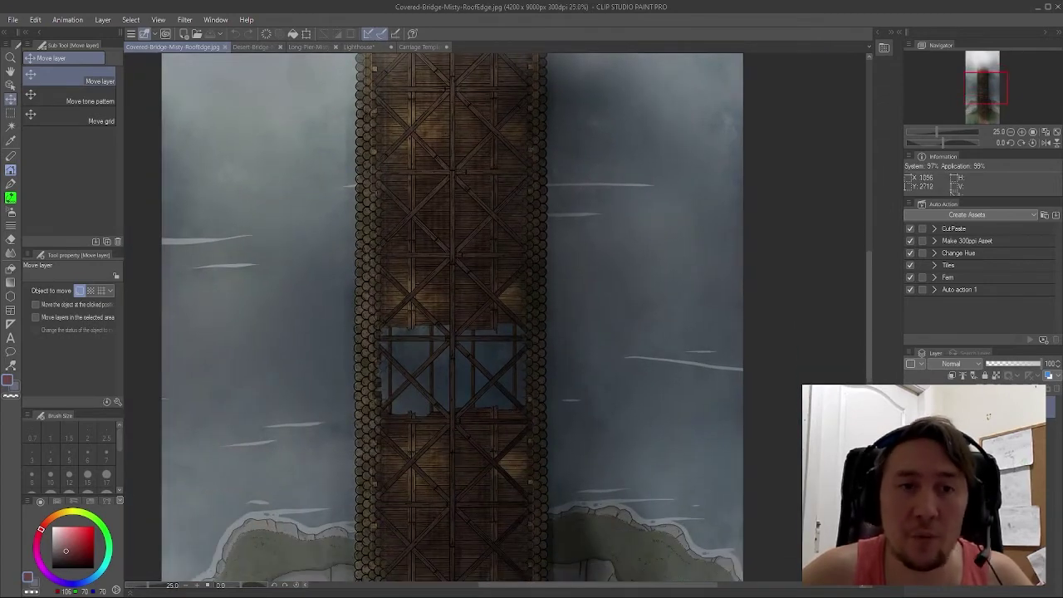
- Switch to the Desert-Bridge-Misty map and examine its statue alcoves, sandy walkway and misty surroundings
key(ctrl+Tab)
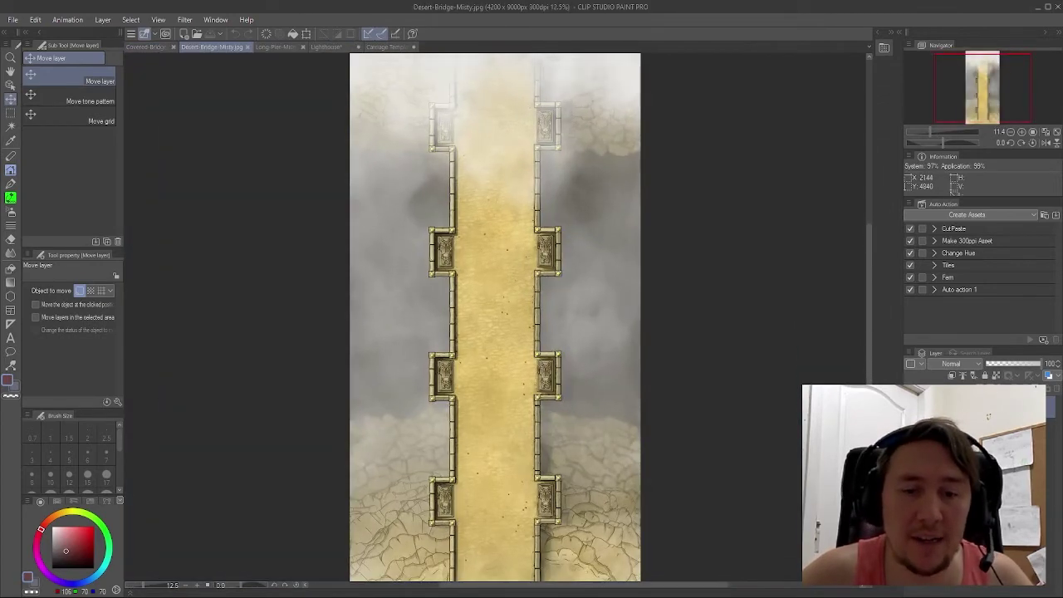
scroll(525, 378, up, 5)
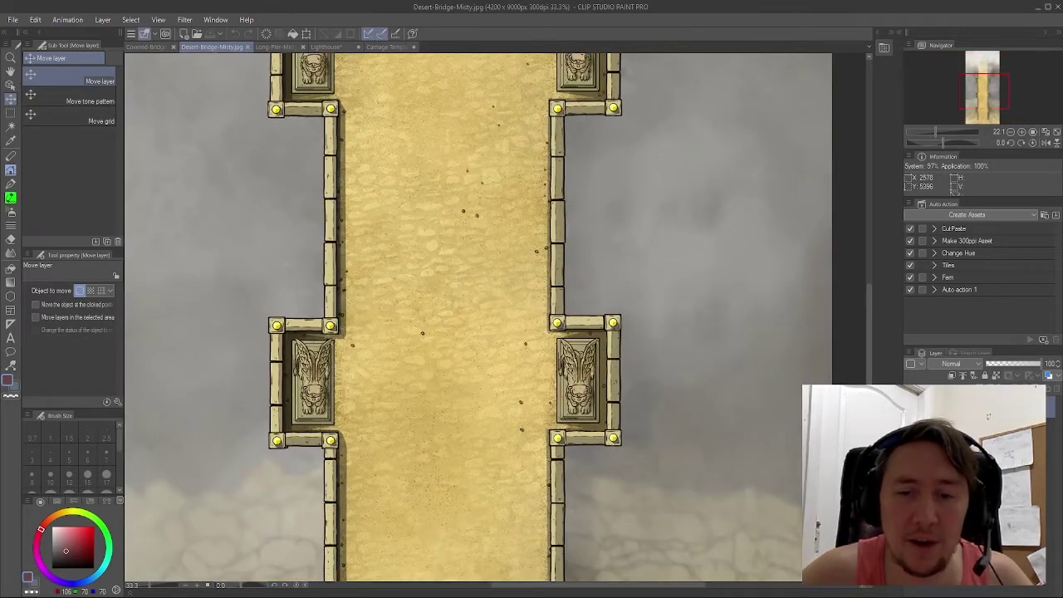
scroll(514, 397, up, 1)
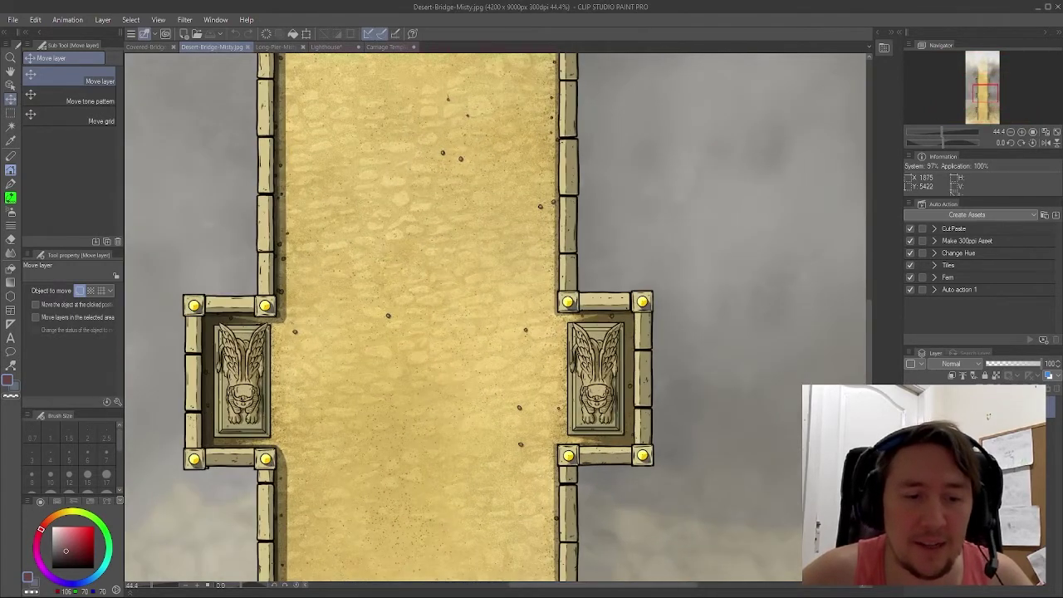
scroll(555, 424, down, 4)
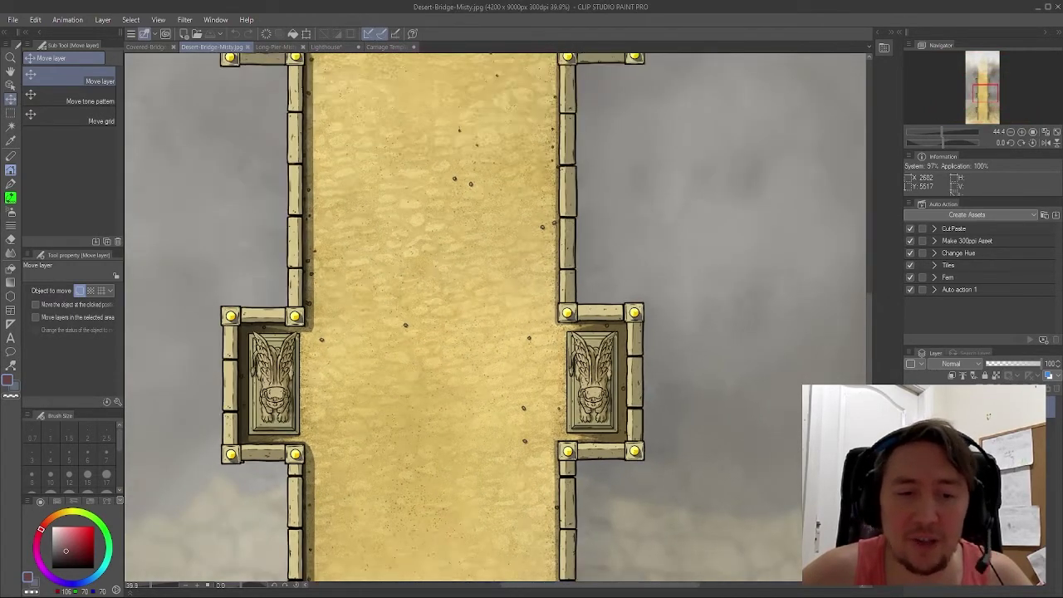
scroll(505, 318, down, 2)
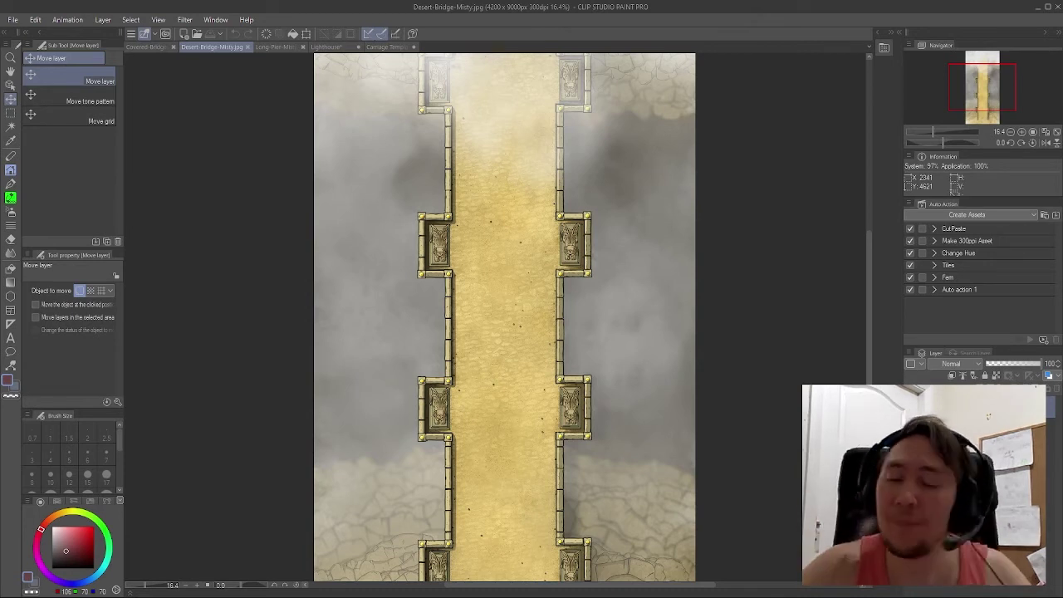
scroll(498, 315, up, 1)
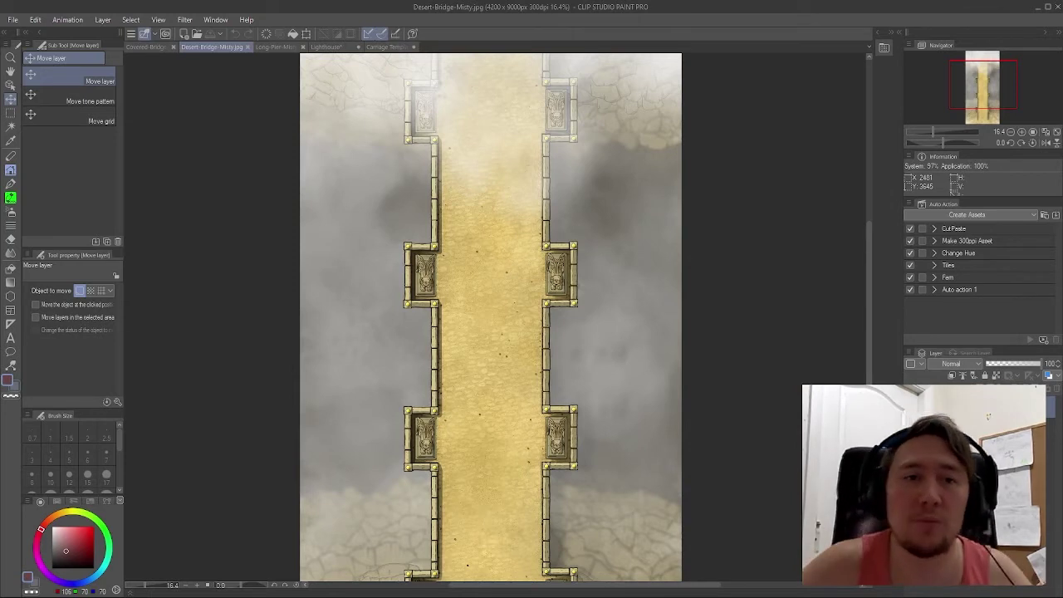
scroll(498, 316, up, 1)
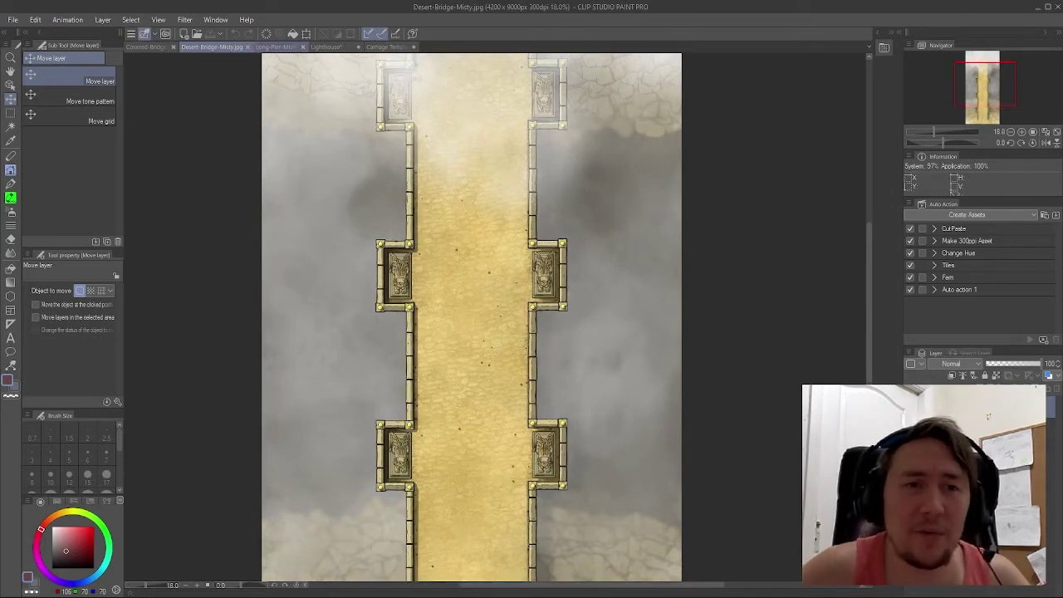
- Switch to the Long-Pier-Misty map and examine the pier's broken planks, cross beams and misty end
key(ctrl+Tab)
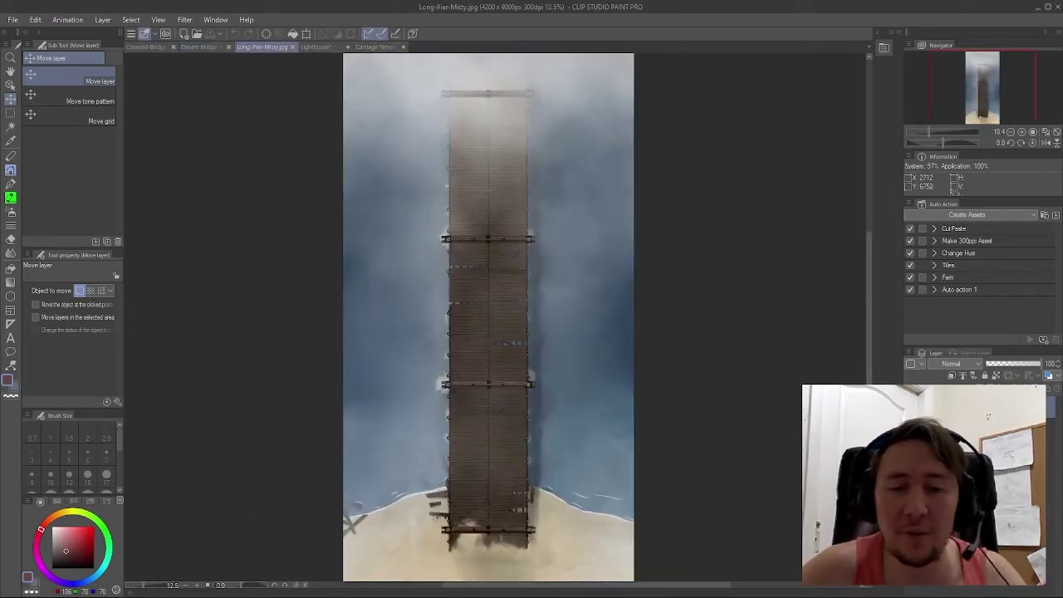
scroll(532, 445, up, 1)
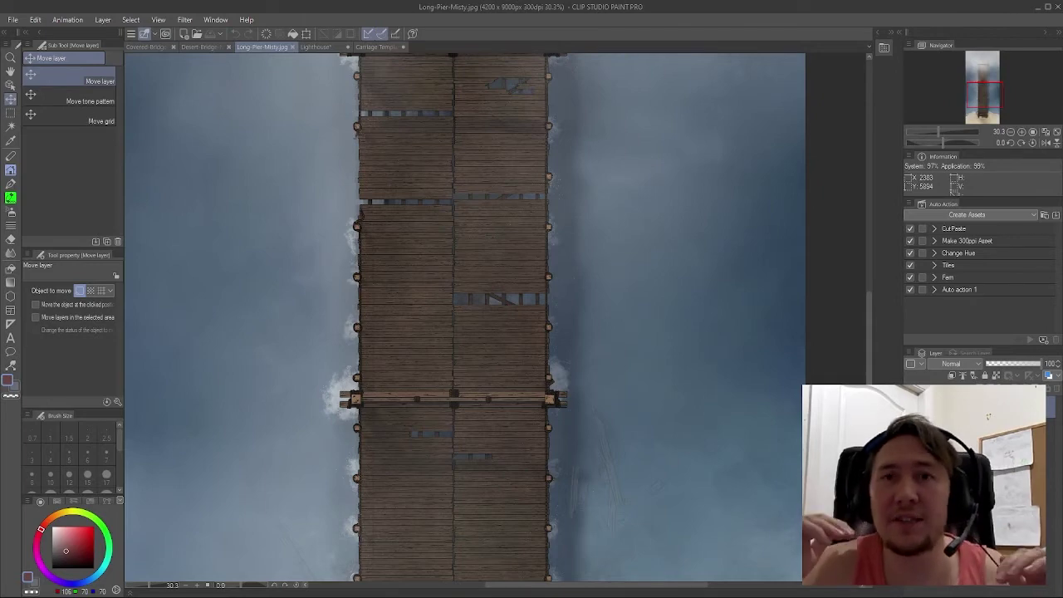
scroll(465, 316, down, 3)
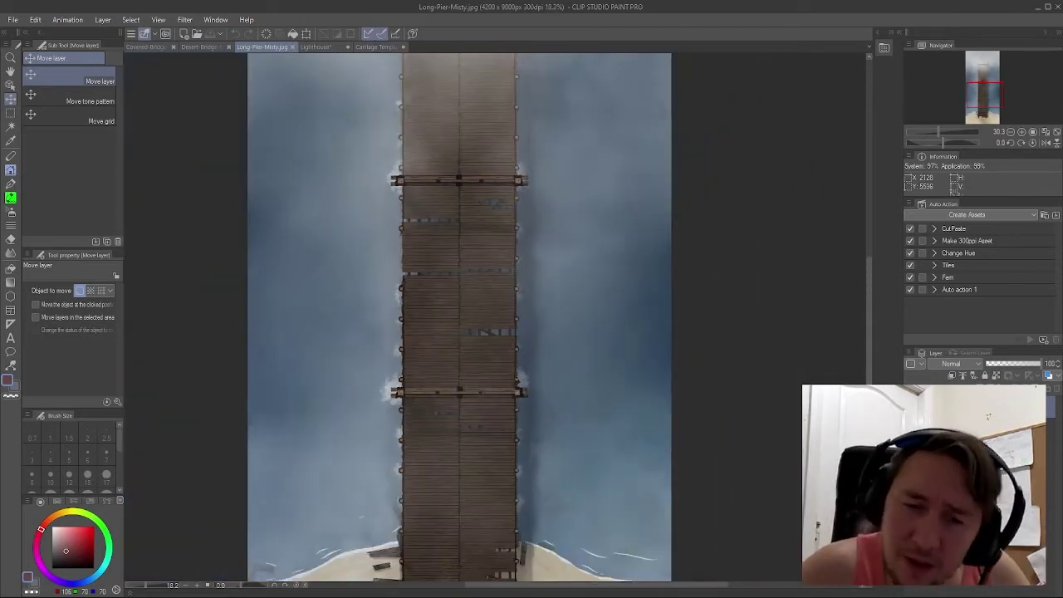
scroll(623, 399, up, 5)
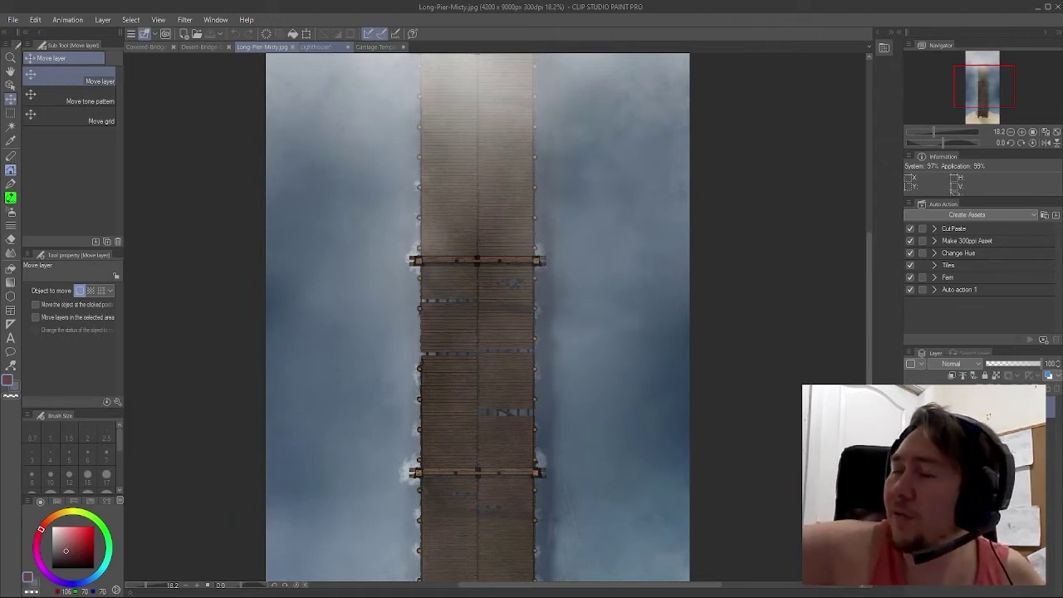
- Switch to the Lighthouse map and examine the island's rocky ground, the building interior and its roof levels
key(ctrl+Tab)
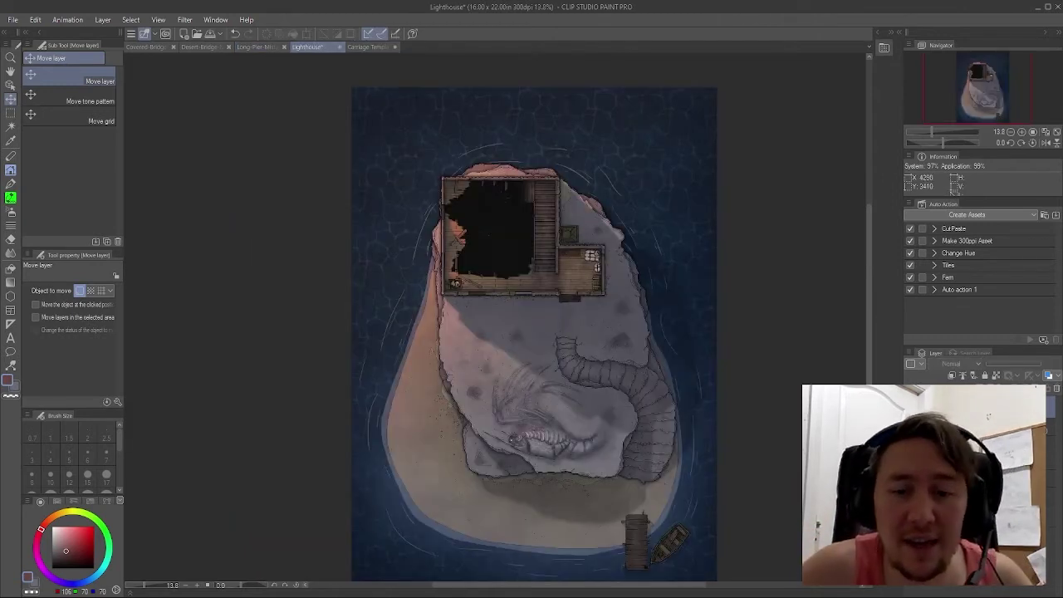
scroll(429, 474, up, 5)
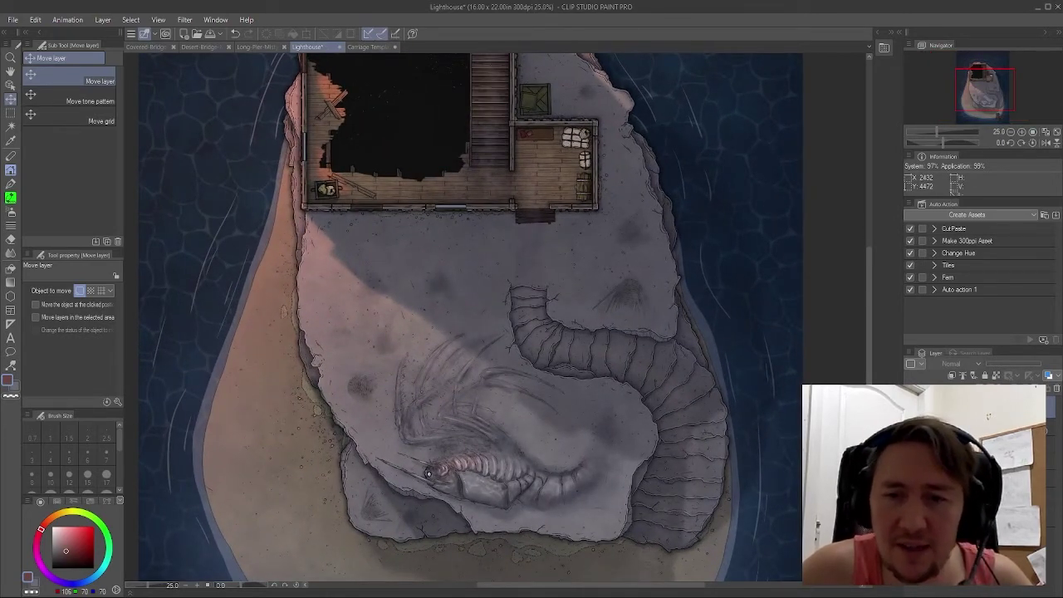
scroll(287, 206, up, 1)
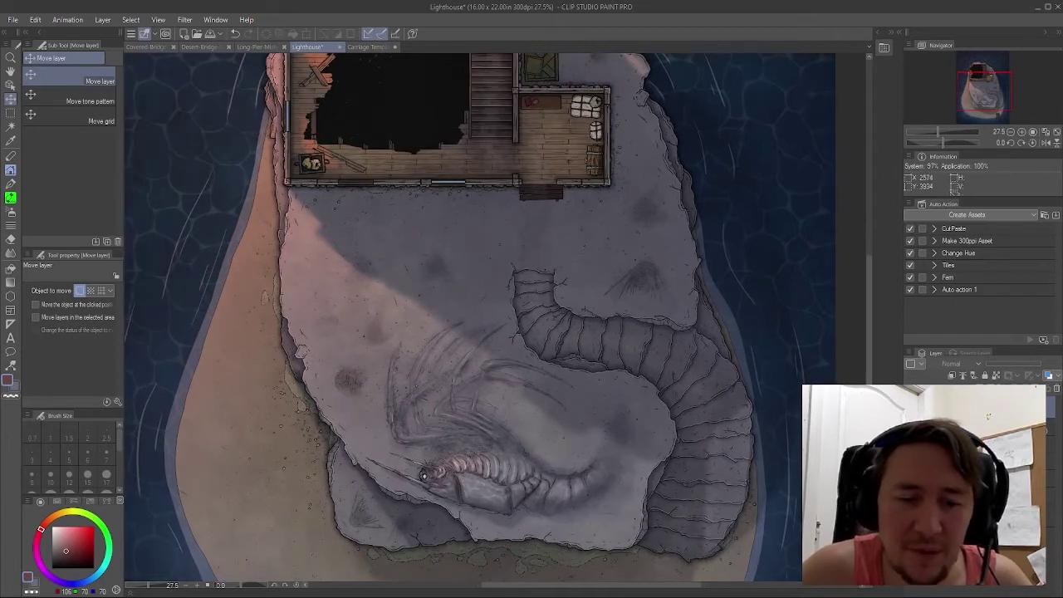
scroll(288, 206, up, 1)
drag(499, 333, 559, 479)
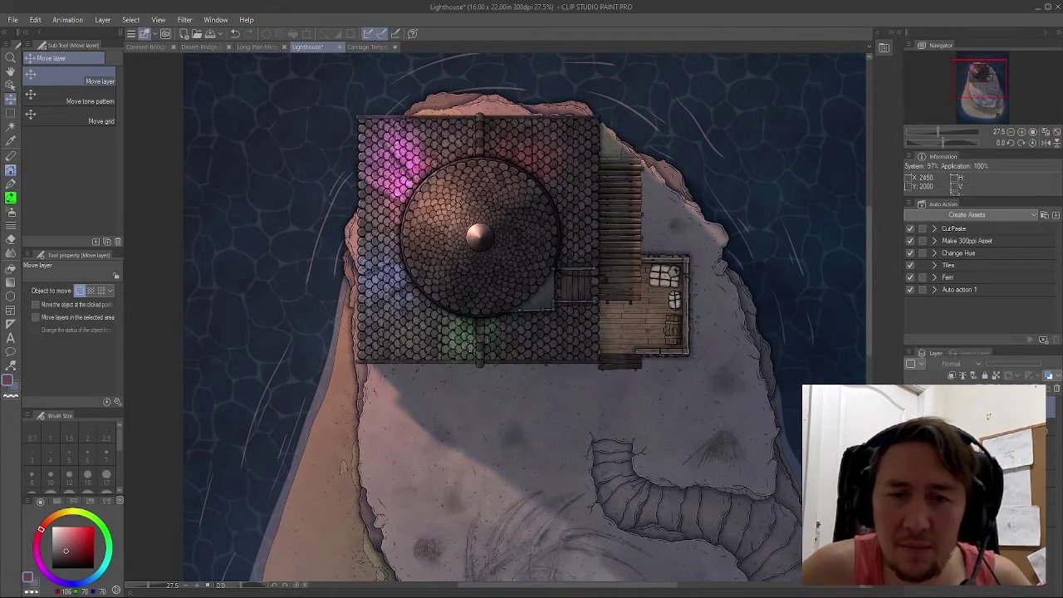
mouse_move(558, 475)
mouse_down()
mouse_move(545, 411)
mouse_move(547, 471)
mouse_up()
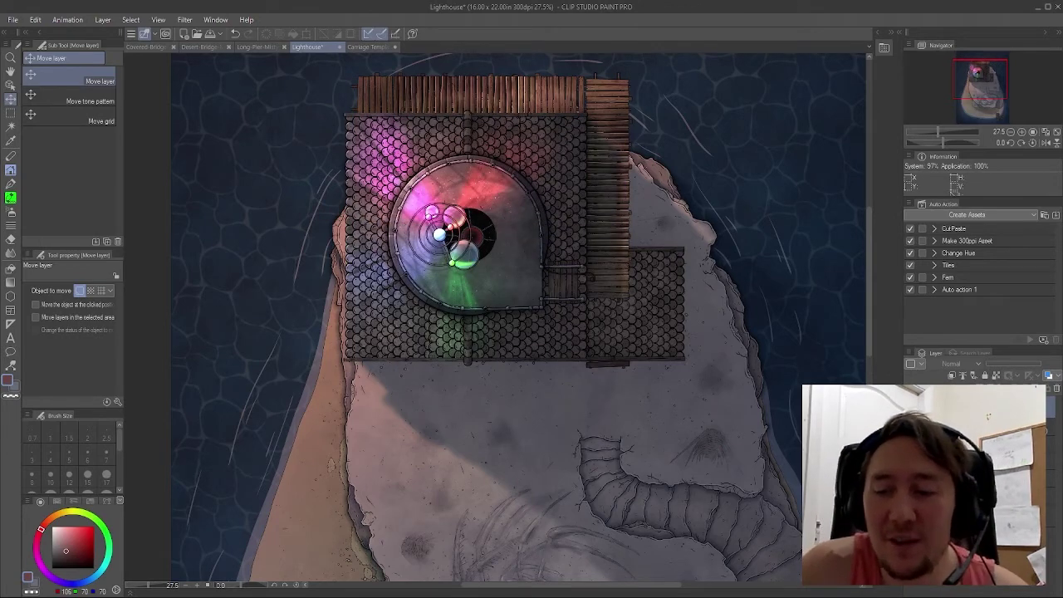
scroll(518, 319, down, 2)
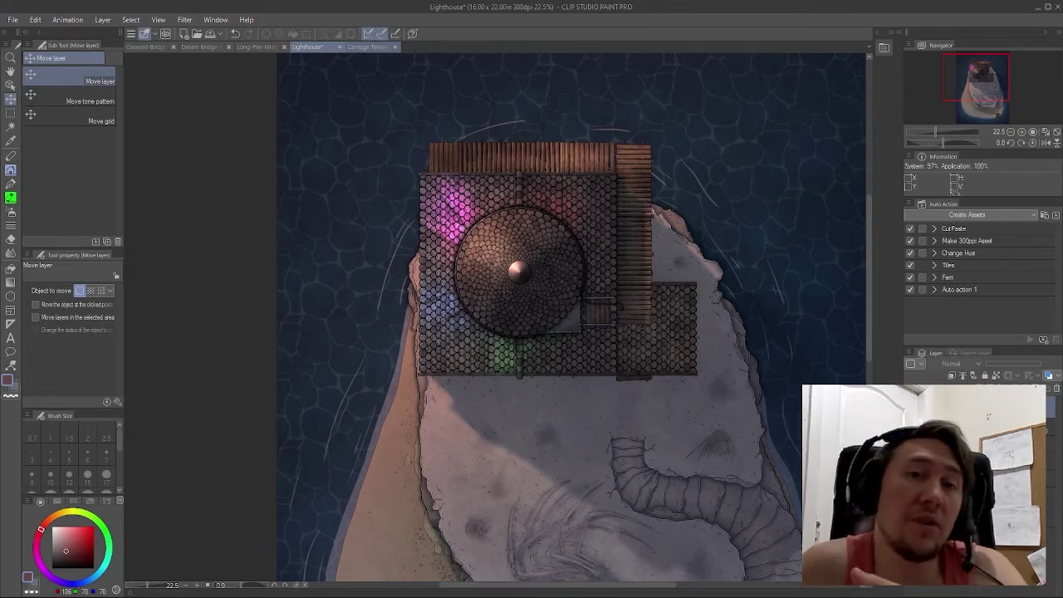
- Switch to the Carriage Template and compare its two carriage widths by undoing and redoing the last change
key(ctrl+Tab)
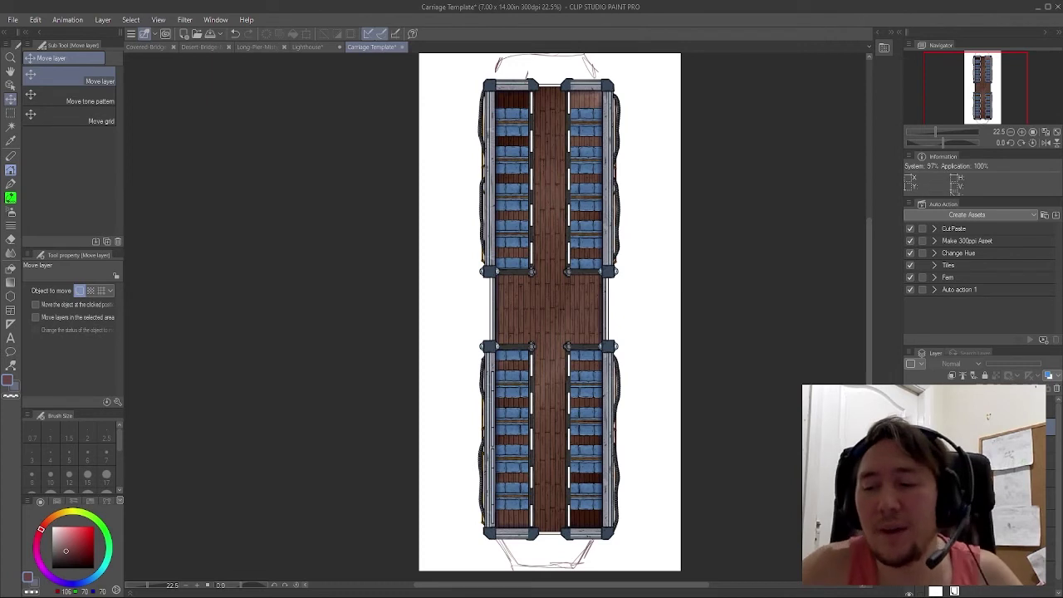
key(ctrl+z)
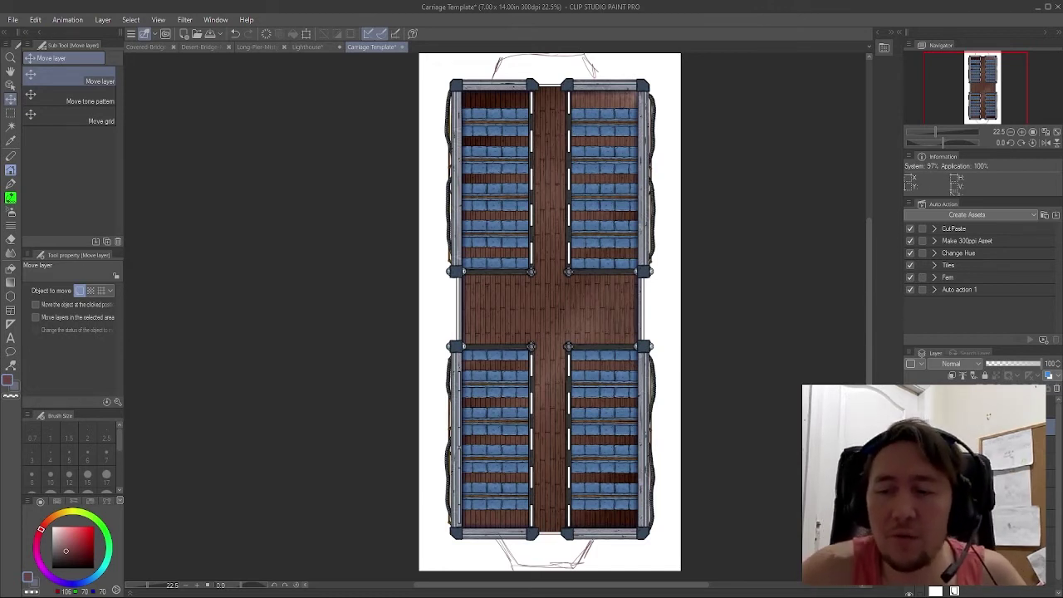
key(ctrl+y)
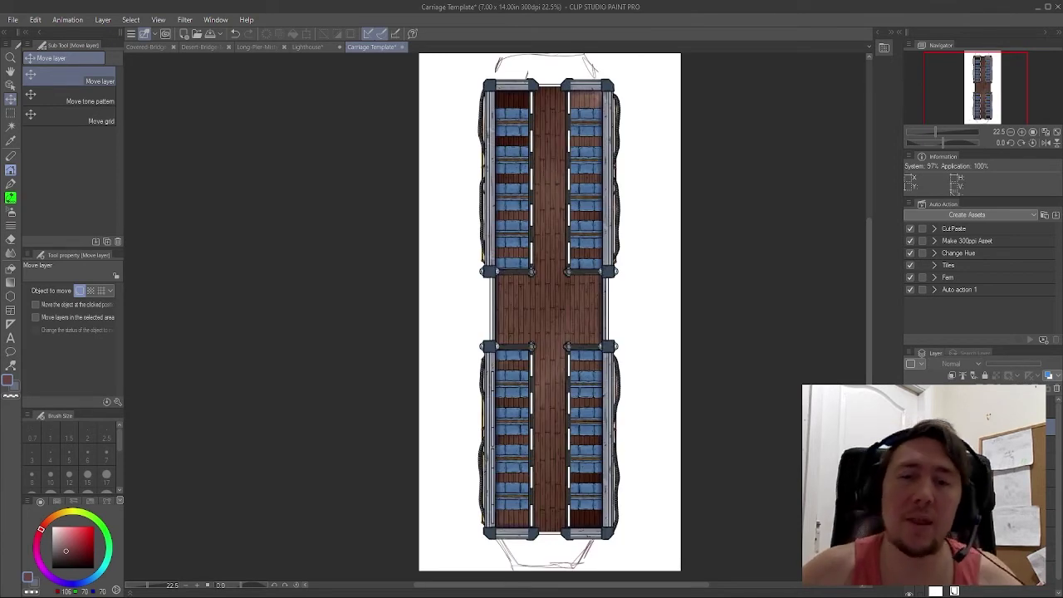